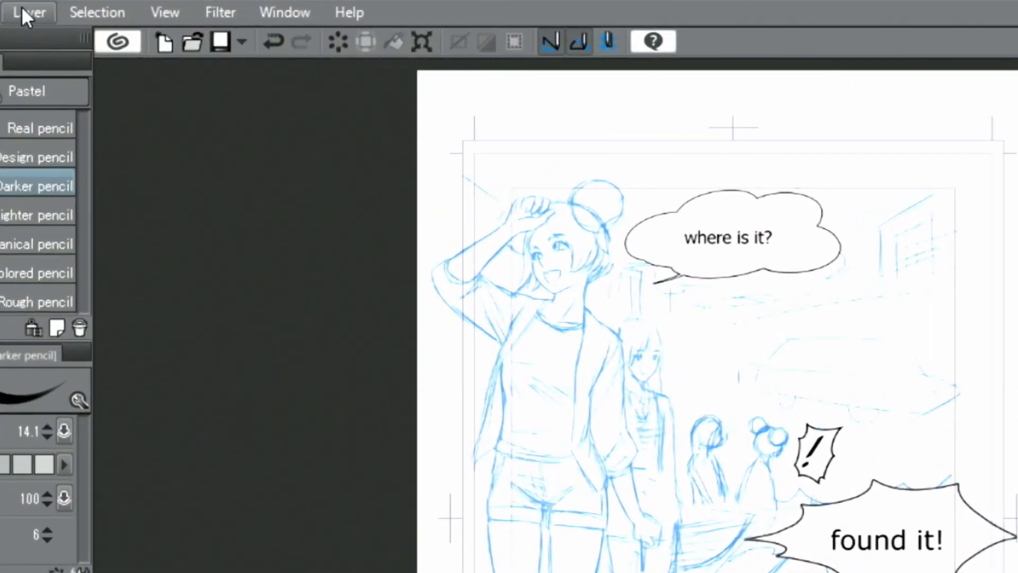
- Create a new frame border folder with a 10 px border line and move it just below Folder 2
{"action": "left_click", "coordinate": [22, 9]}
{"action": "mouse_move", "coordinate": [297, 77]}
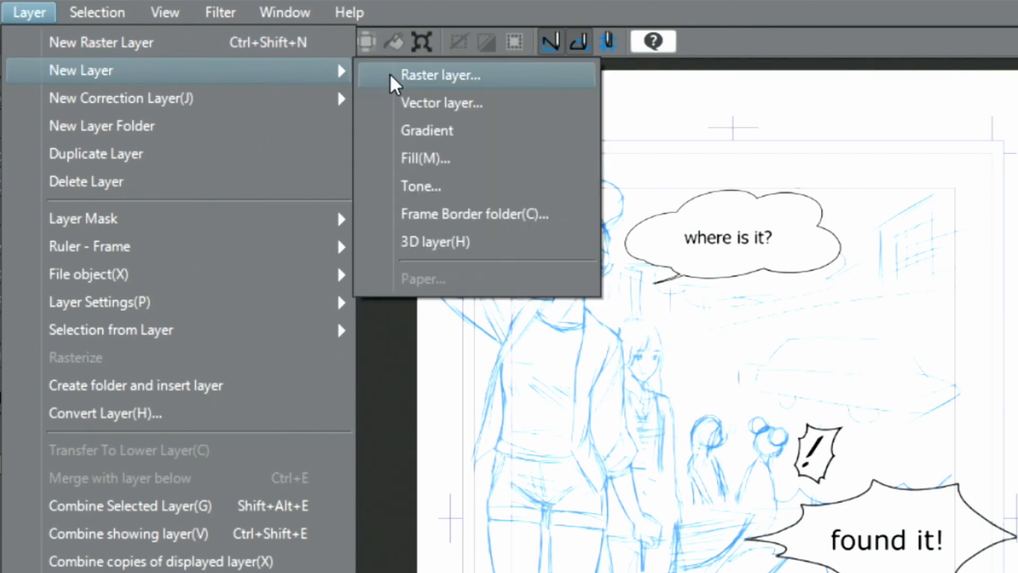
{"action": "left_click", "coordinate": [420, 213]}
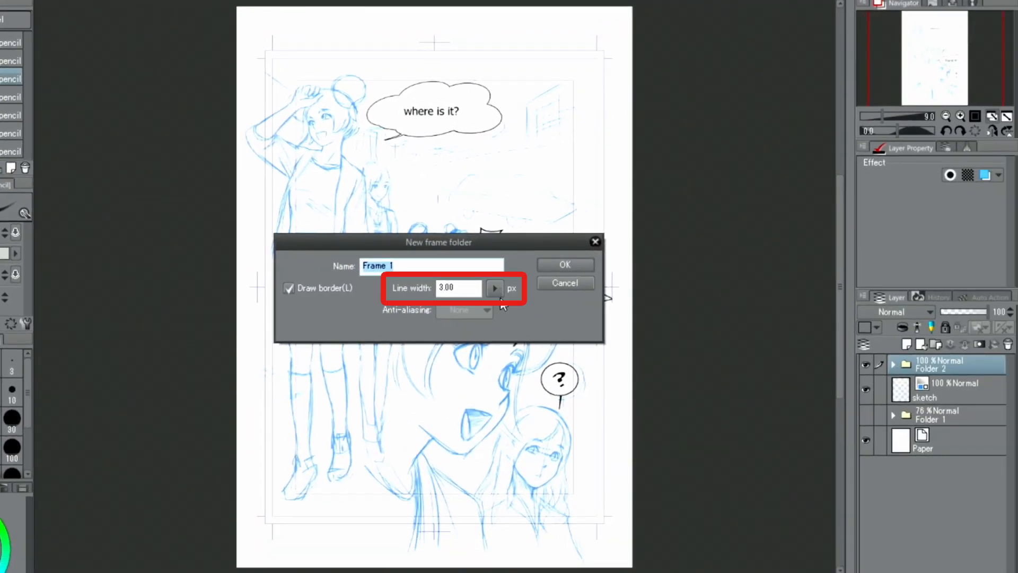
{"action": "left_click", "coordinate": [495, 289]}
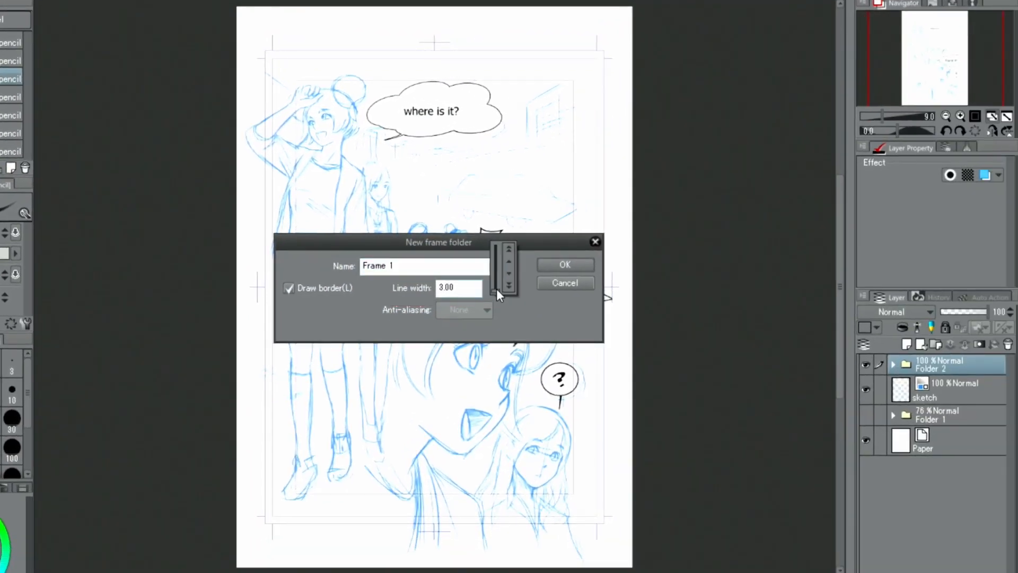
{"action": "left_click", "coordinate": [508, 249]}
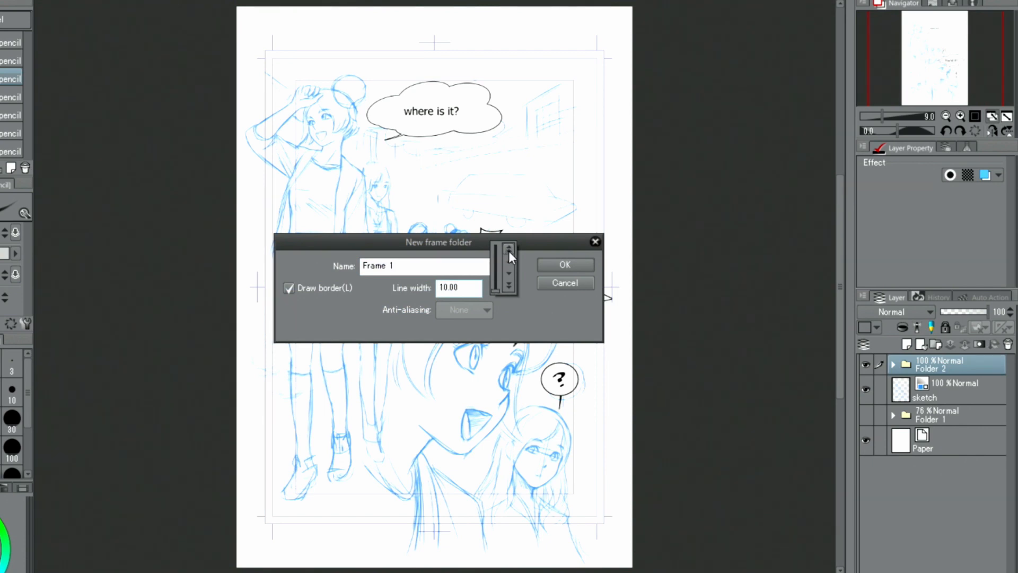
{"action": "left_click", "coordinate": [550, 268]}
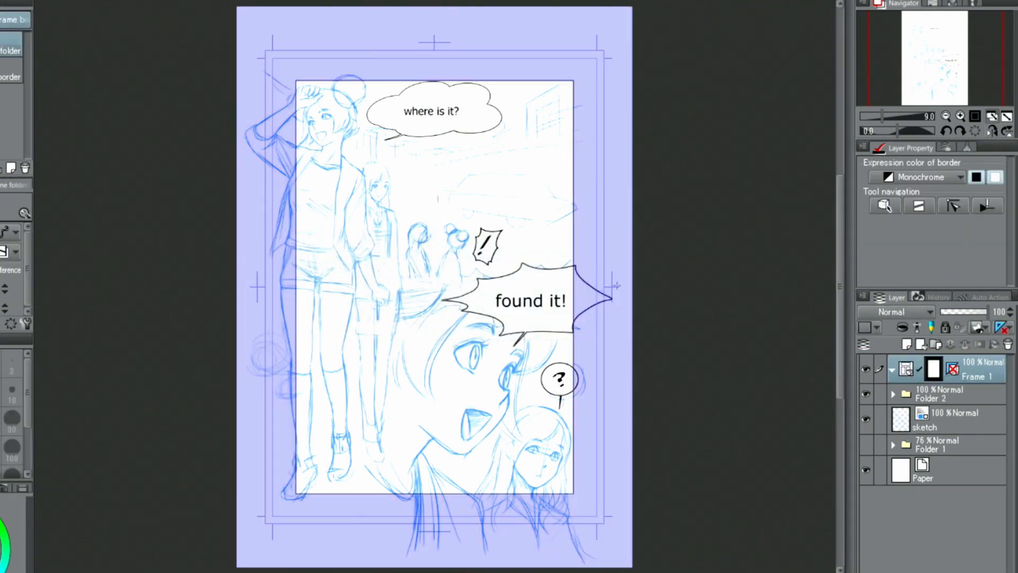
{"action": "left_click_drag", "start_coordinate": [960, 368], "coordinate": [963, 400]}
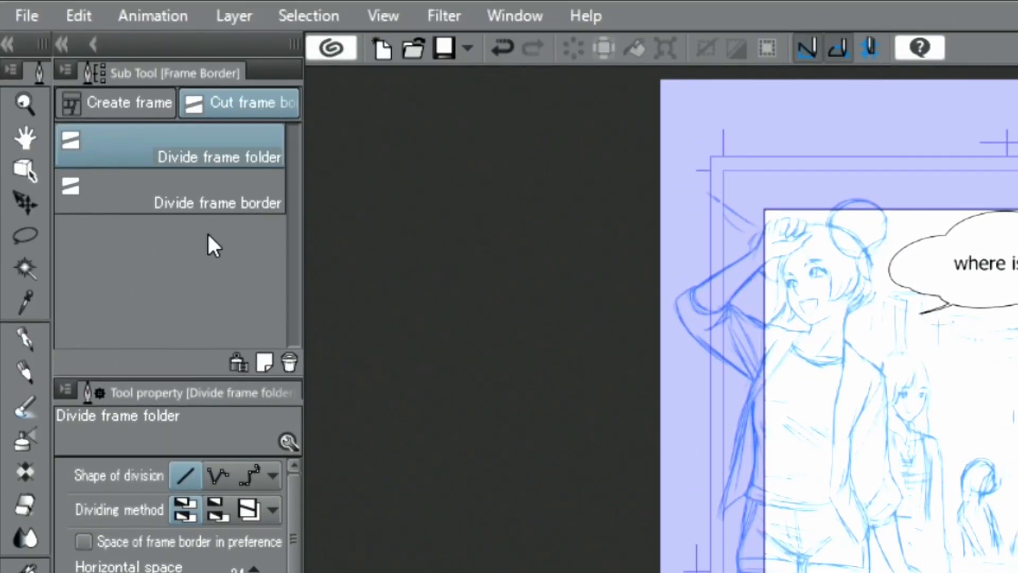
- Set up Divide frame border with a horizontal space of 50 and a vertical space of 100
{"action": "left_click", "coordinate": [222, 193]}
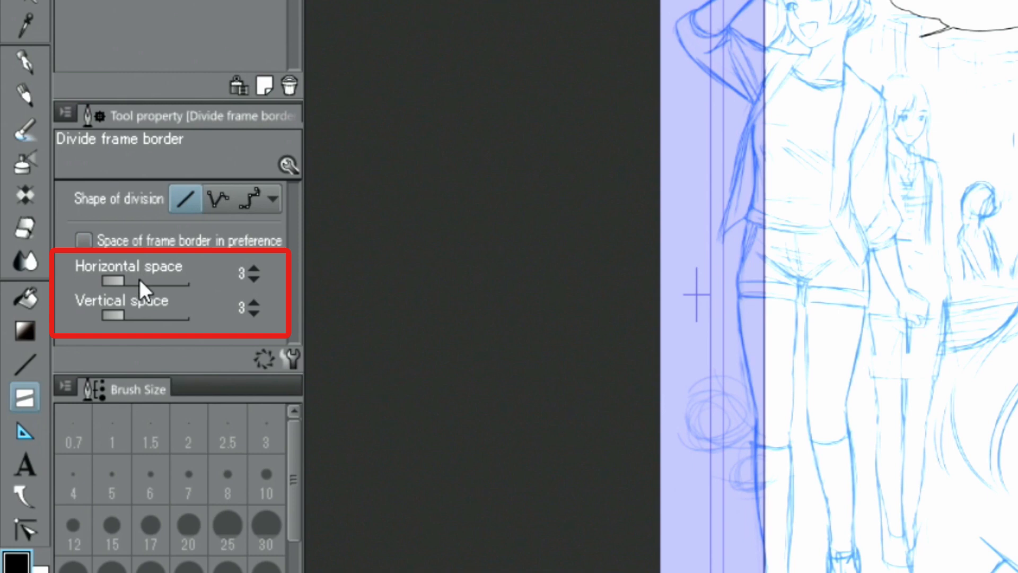
{"action": "left_click_drag", "start_coordinate": [122, 279], "coordinate": [155, 281]}
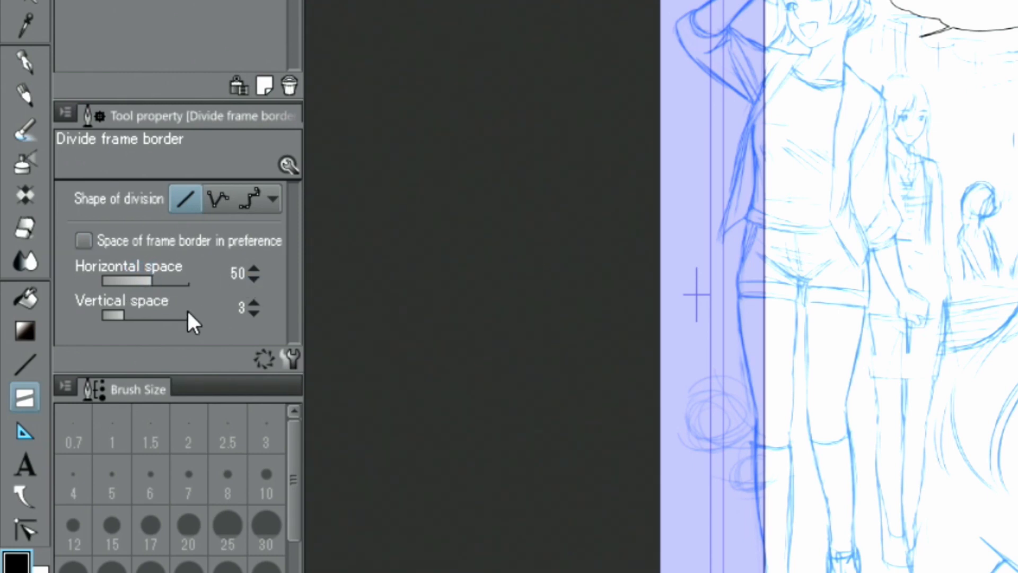
{"action": "left_click_drag", "start_coordinate": [126, 313], "coordinate": [158, 315]}
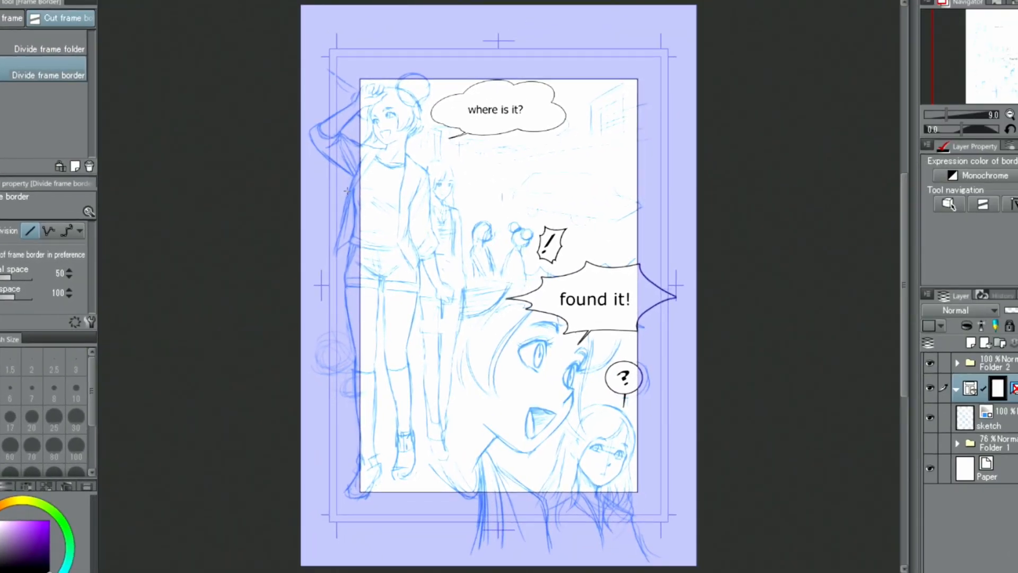
- Cut the page frame into four panels with two slanted cuts across and one vertical cut in the bottom row
{"action": "left_click_drag", "start_coordinate": [347, 183], "coordinate": [545, 149]}
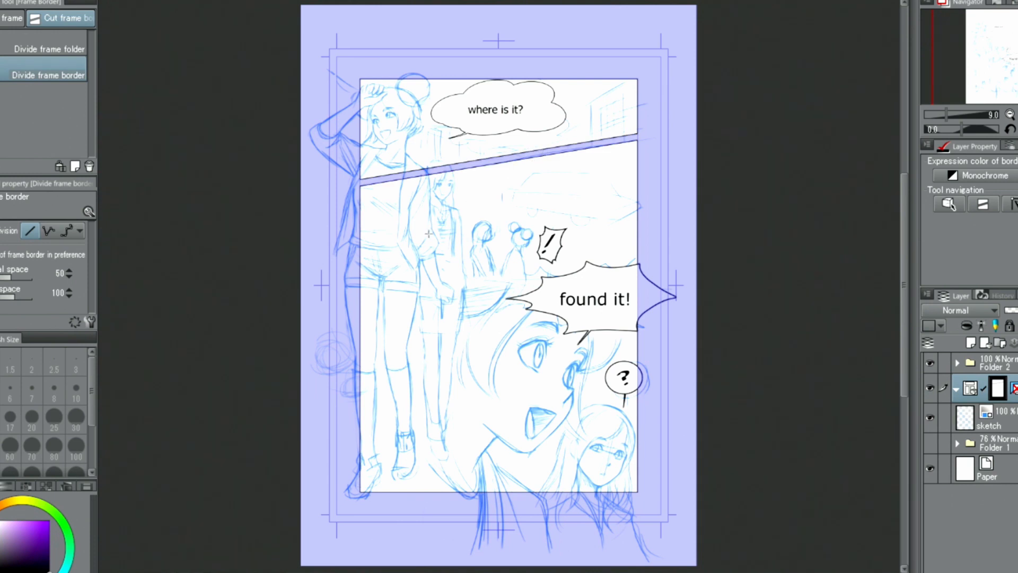
{"action": "left_click_drag", "start_coordinate": [349, 262], "coordinate": [652, 295]}
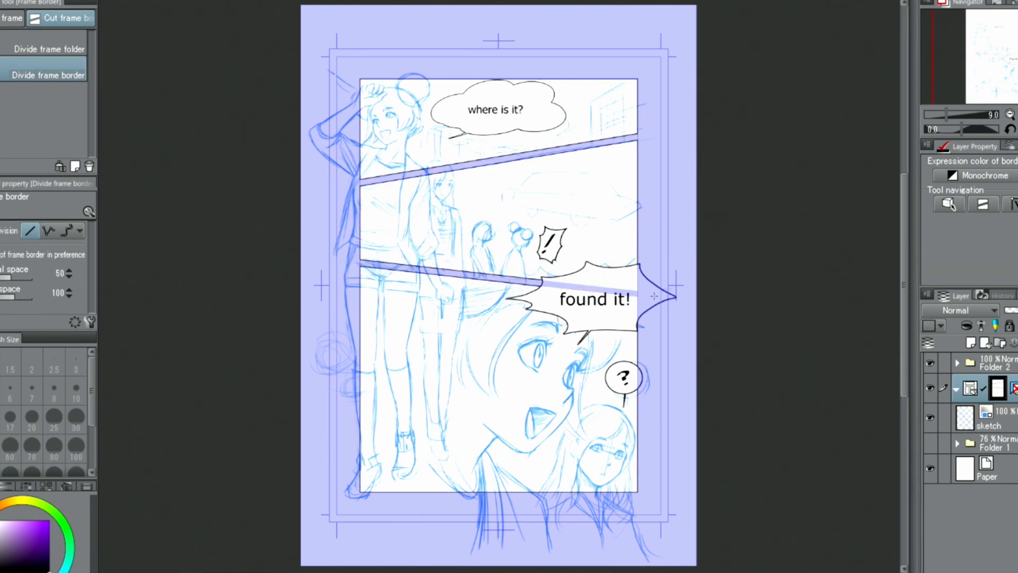
{"action": "left_click_drag", "start_coordinate": [450, 273], "coordinate": [440, 361]}
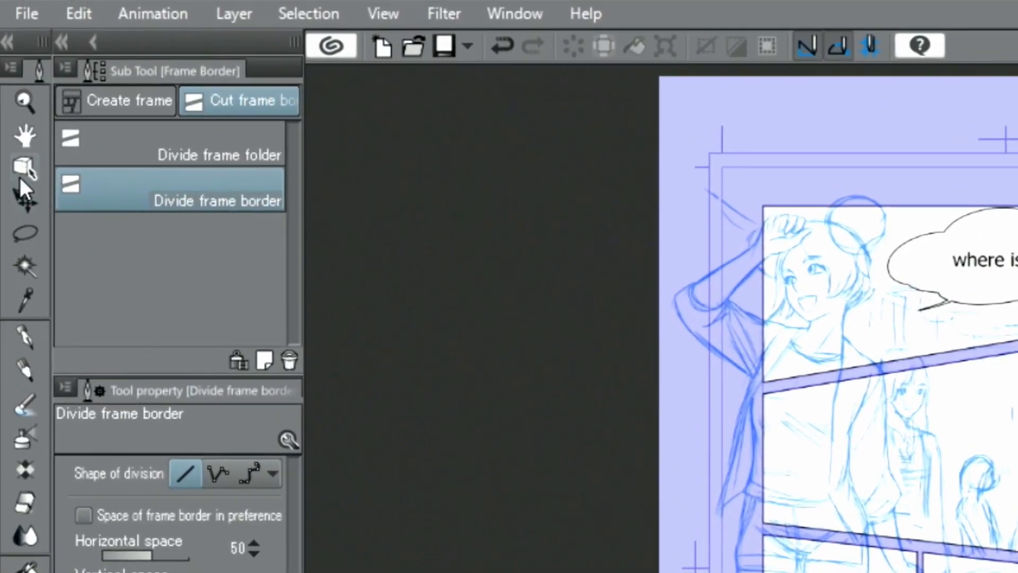
- Edit the frame border as an object and set its brush size to 20
{"action": "left_click", "coordinate": [23, 169]}
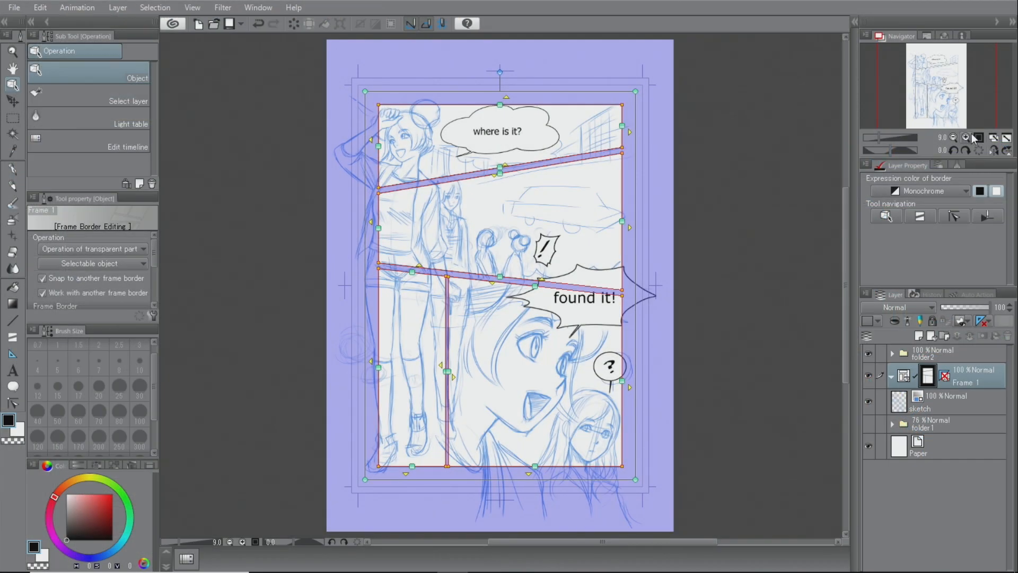
{"action": "left_click", "coordinate": [966, 137]}
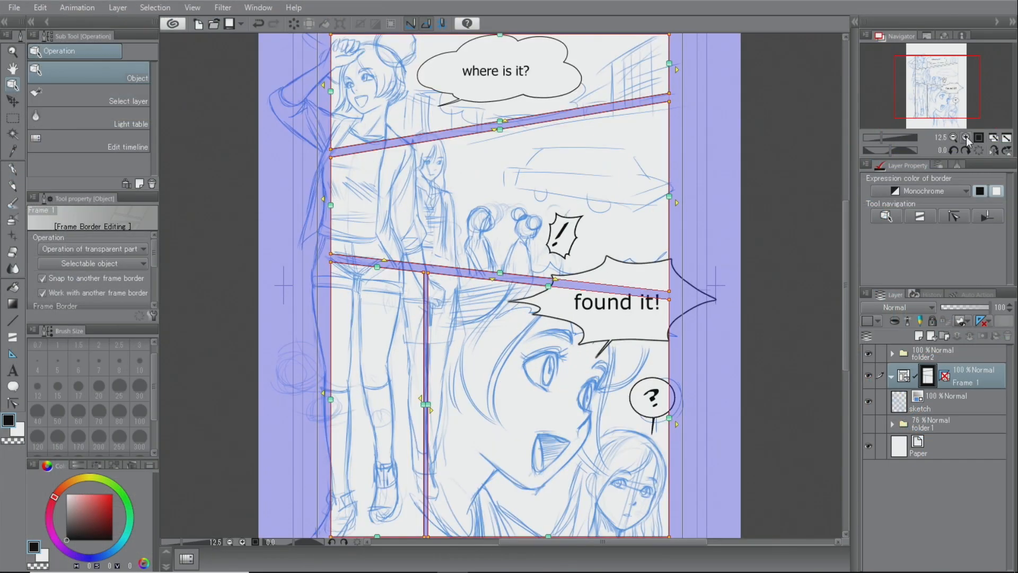
{"action": "left_click", "coordinate": [966, 137]}
{"action": "left_click", "coordinate": [966, 137]}
{"action": "left_click", "coordinate": [967, 136]}
{"action": "left_click", "coordinate": [967, 136]}
{"action": "left_click_drag", "start_coordinate": [939, 85], "coordinate": [924, 83]}
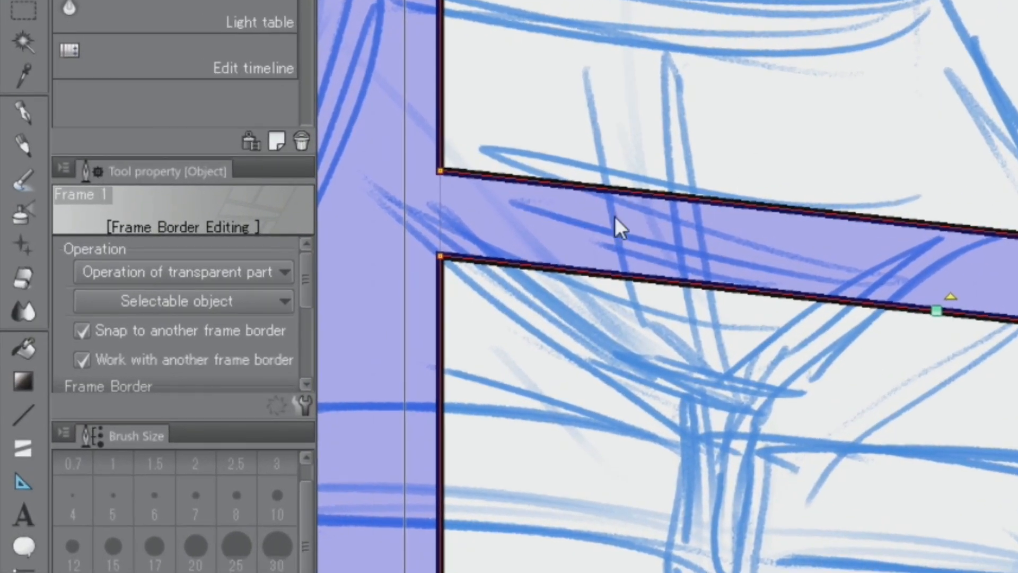
{"action": "left_click_drag", "start_coordinate": [304, 294], "coordinate": [313, 374]}
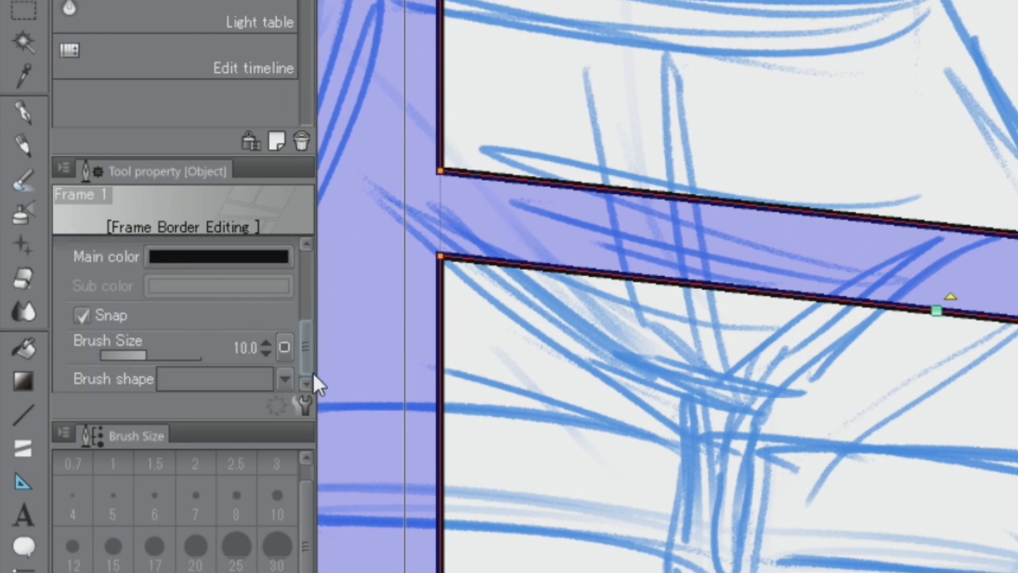
{"action": "left_click", "coordinate": [266, 342]}
{"action": "left_click", "coordinate": [267, 342]}
{"action": "left_click", "coordinate": [266, 342]}
{"action": "left_click", "coordinate": [267, 342]}
{"action": "left_click", "coordinate": [268, 343]}
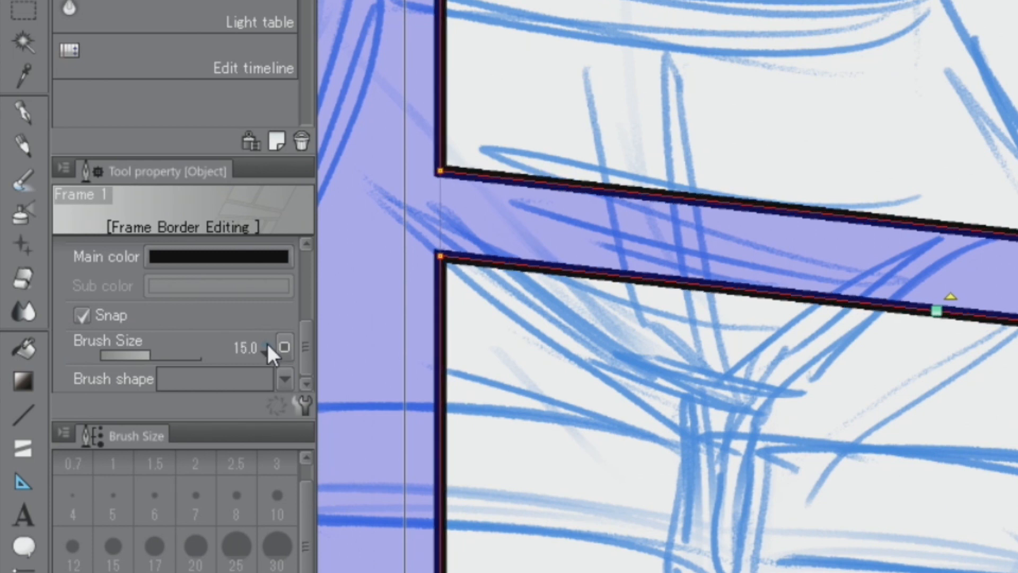
{"action": "left_click", "coordinate": [266, 343]}
{"action": "left_click", "coordinate": [266, 343]}
{"action": "left_click", "coordinate": [266, 342]}
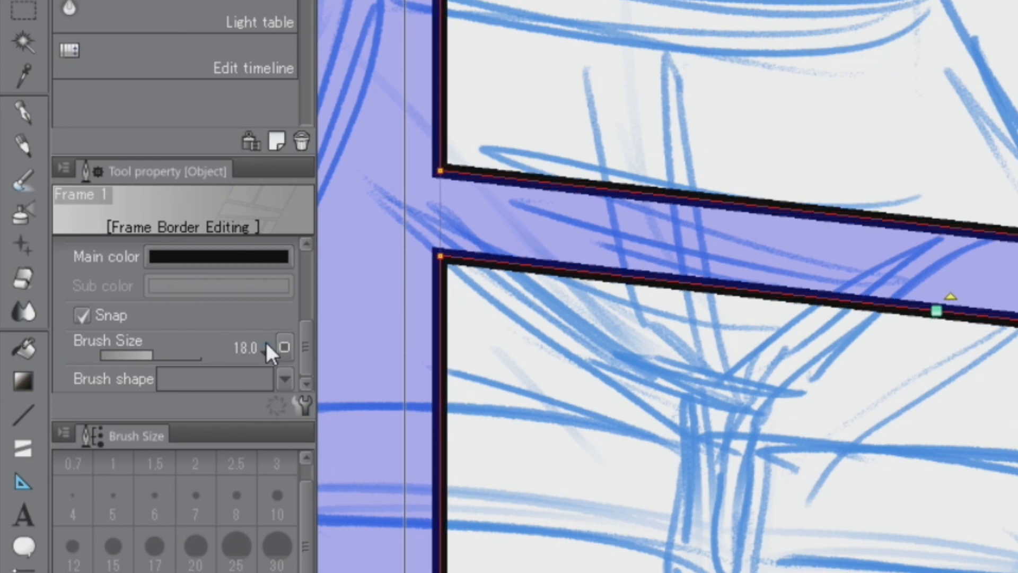
{"action": "left_click", "coordinate": [266, 342]}
{"action": "left_click", "coordinate": [267, 341]}
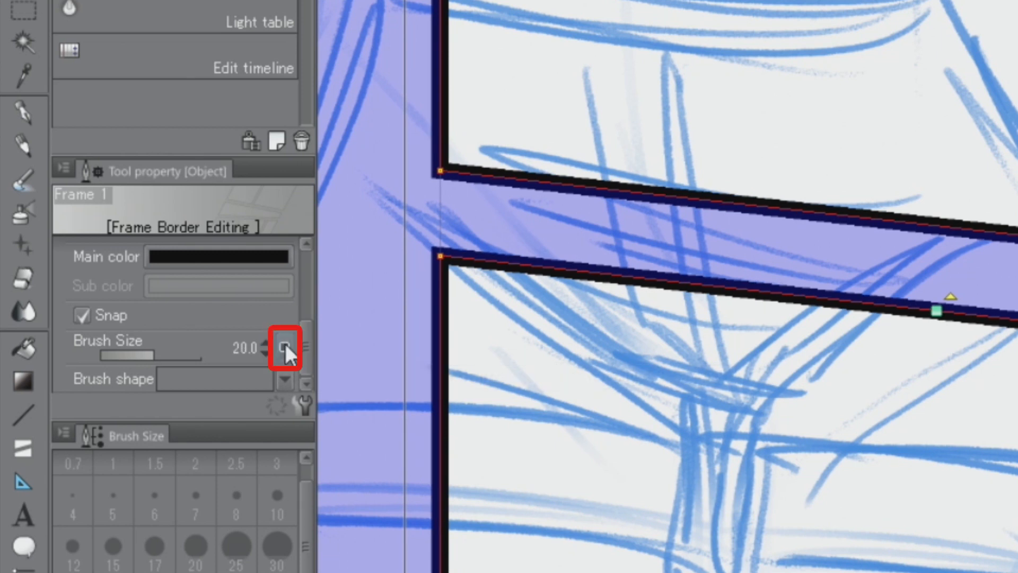
- Make the border's brush size vary with the Random source and raise the random minimum value
{"action": "left_click", "coordinate": [285, 345]}
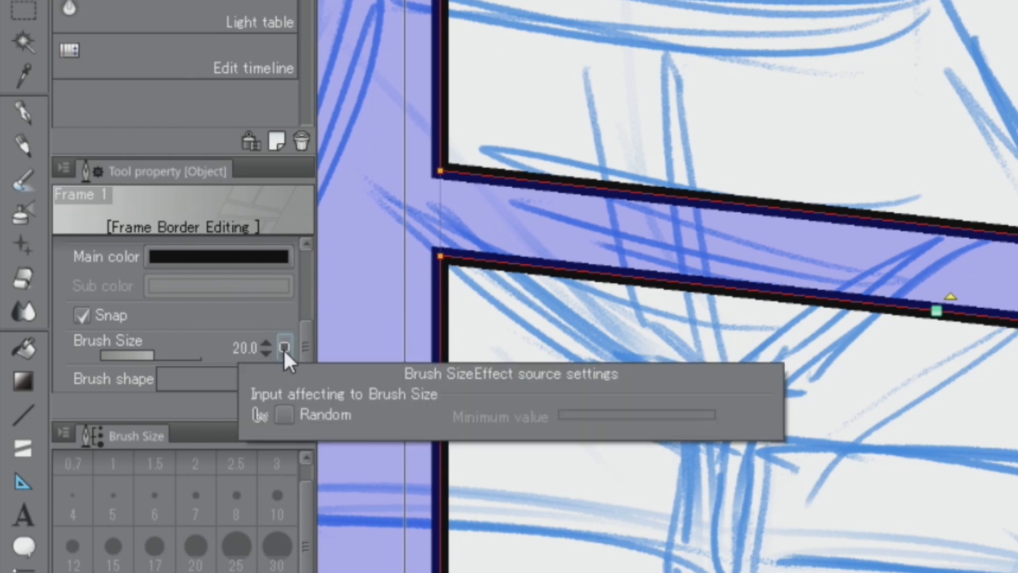
{"action": "left_click", "coordinate": [284, 415]}
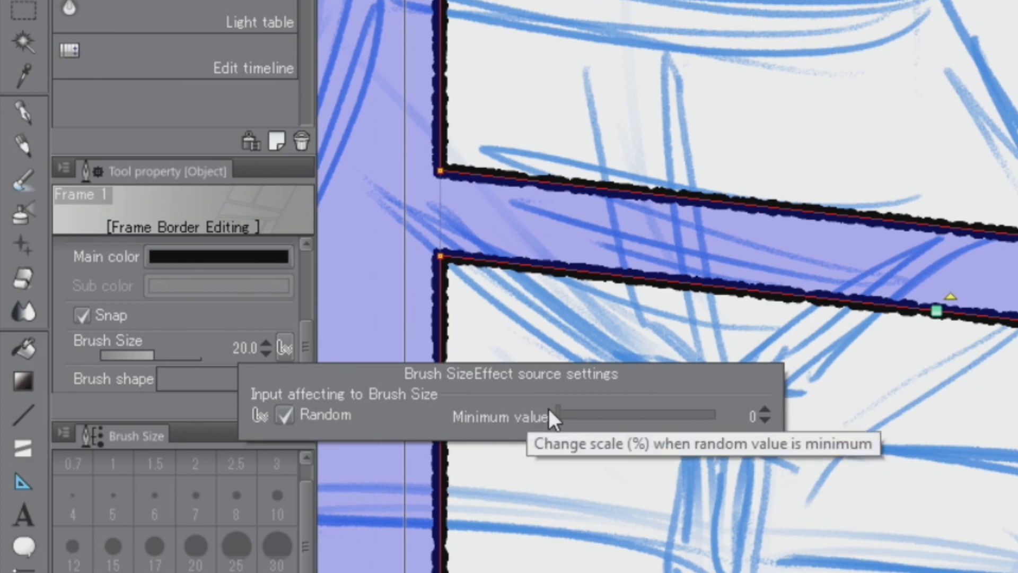
{"action": "mouse_move", "coordinate": [560, 409]}
{"action": "left_mouse_down"}
{"action": "mouse_move", "coordinate": [714, 412]}
{"action": "mouse_move", "coordinate": [615, 431]}
{"action": "left_mouse_up"}
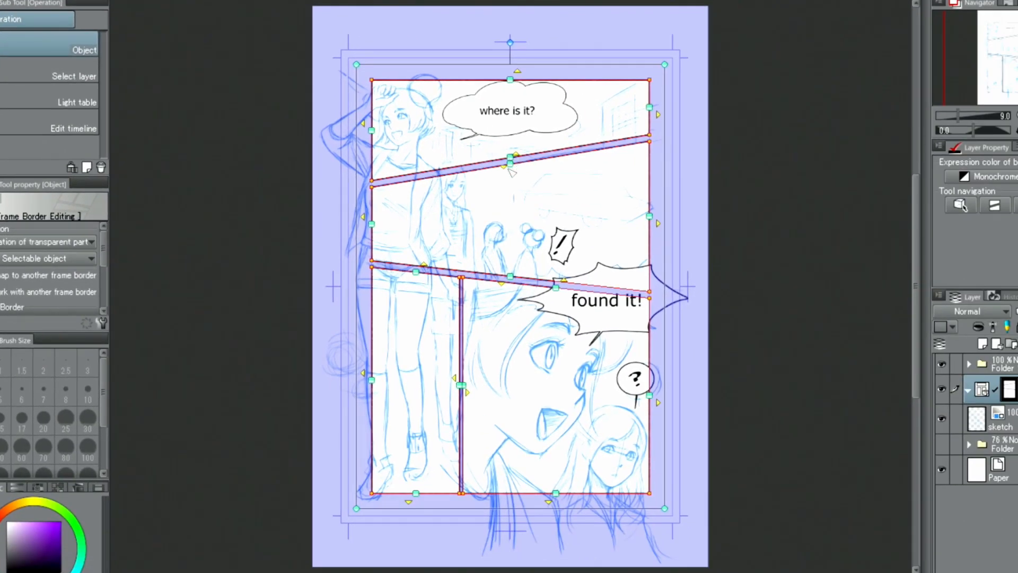
- Shift the upper slanted gutter slightly up and the vertical gutter left, widening it by pulling in the bottom-left panel's inner edge
{"action": "left_click_drag", "start_coordinate": [510, 169], "coordinate": [510, 164]}
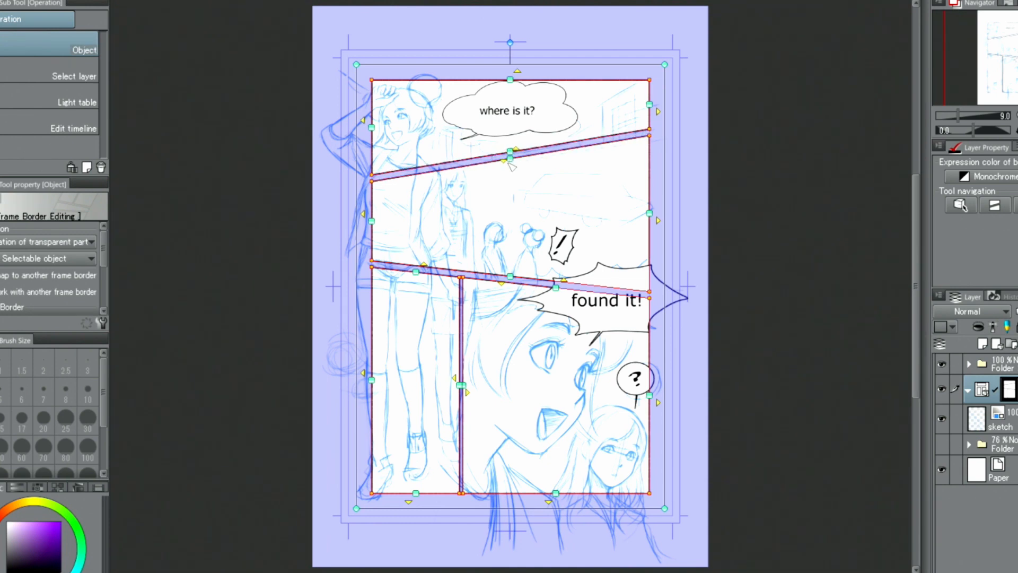
{"action": "left_click_drag", "start_coordinate": [459, 395], "coordinate": [451, 391]}
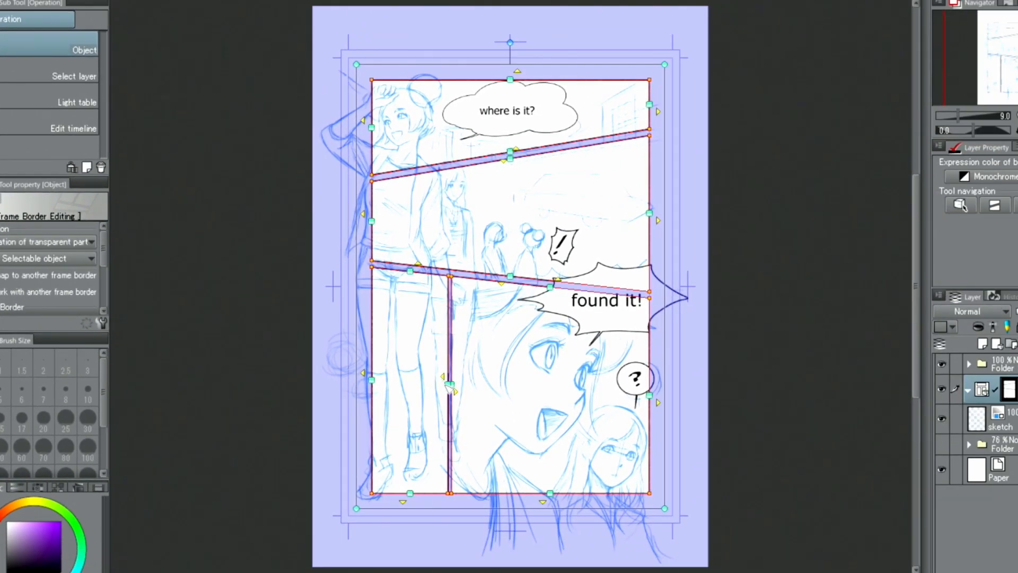
{"action": "left_click_drag", "start_coordinate": [449, 387], "coordinate": [437, 389]}
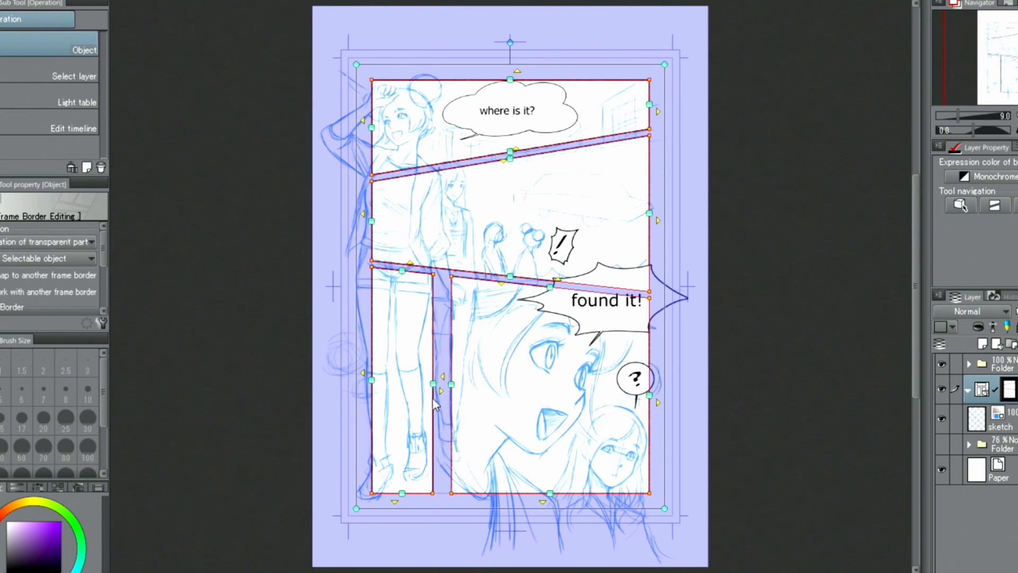
- Delete the narrow bottom-left panel from the frame folder
{"action": "left_click", "coordinate": [432, 330]}
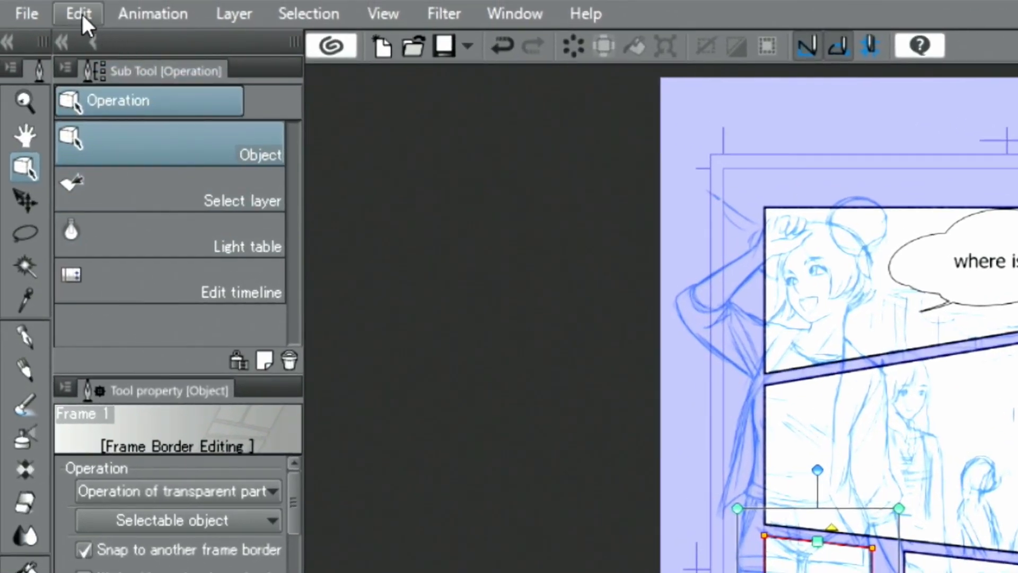
{"action": "left_click", "coordinate": [82, 14]}
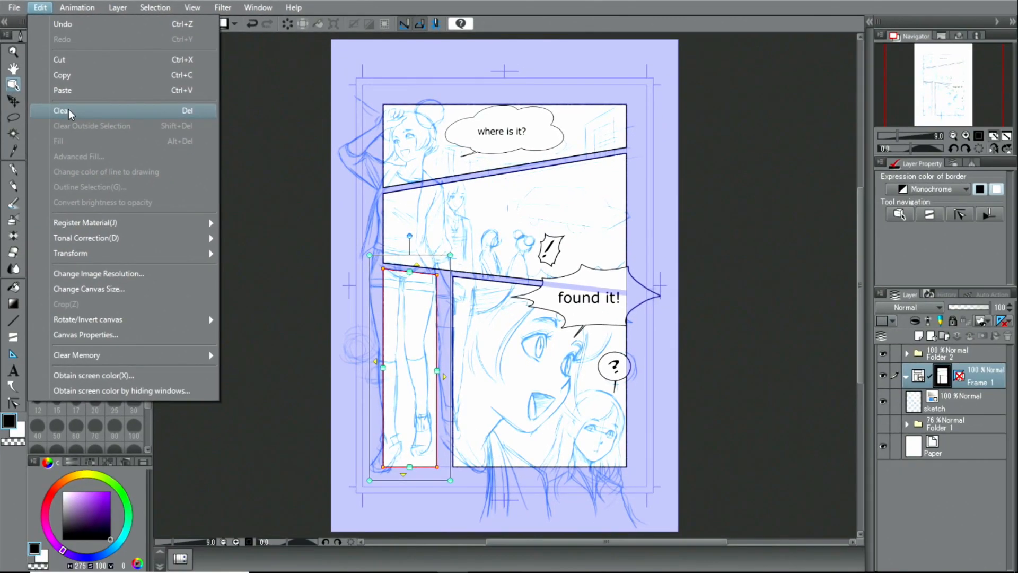
{"action": "left_click", "coordinate": [68, 110]}
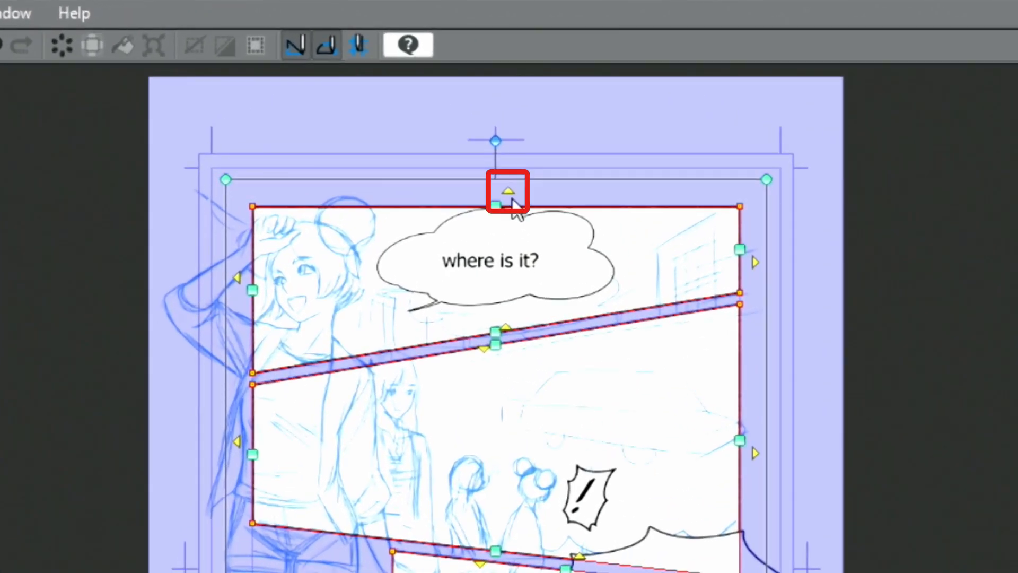
- Extend the top panel upward, the middle panel rightward and the bottom panel right and down to the page edges
{"action": "left_click", "coordinate": [509, 192]}
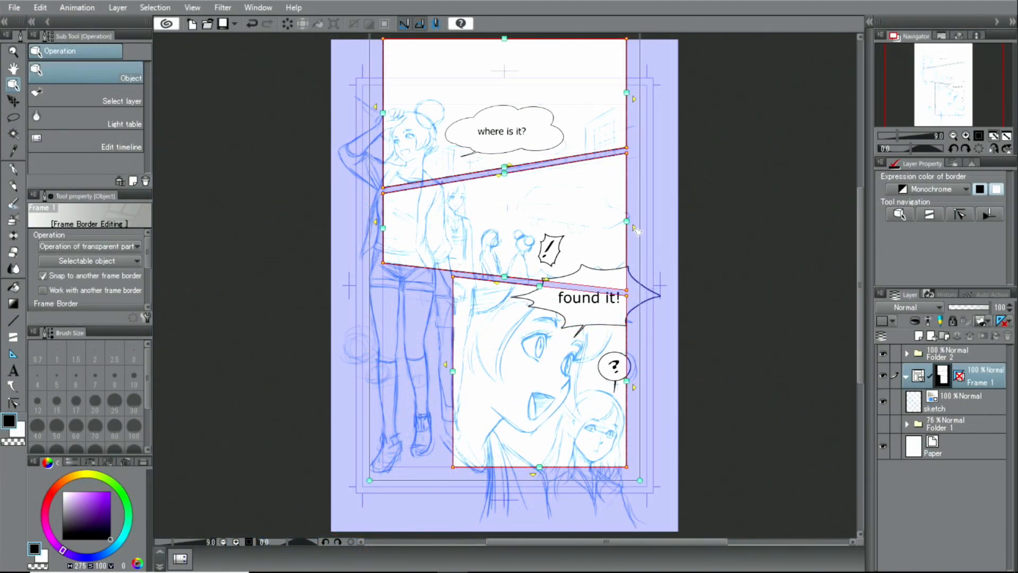
{"action": "left_click", "coordinate": [635, 228]}
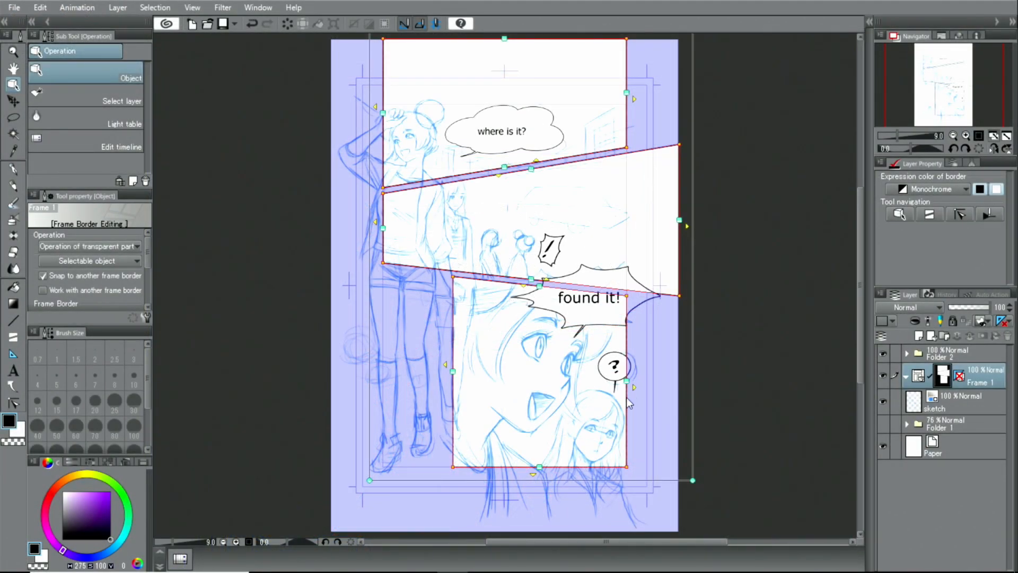
{"action": "left_click", "coordinate": [635, 388]}
{"action": "left_click", "coordinate": [559, 475]}
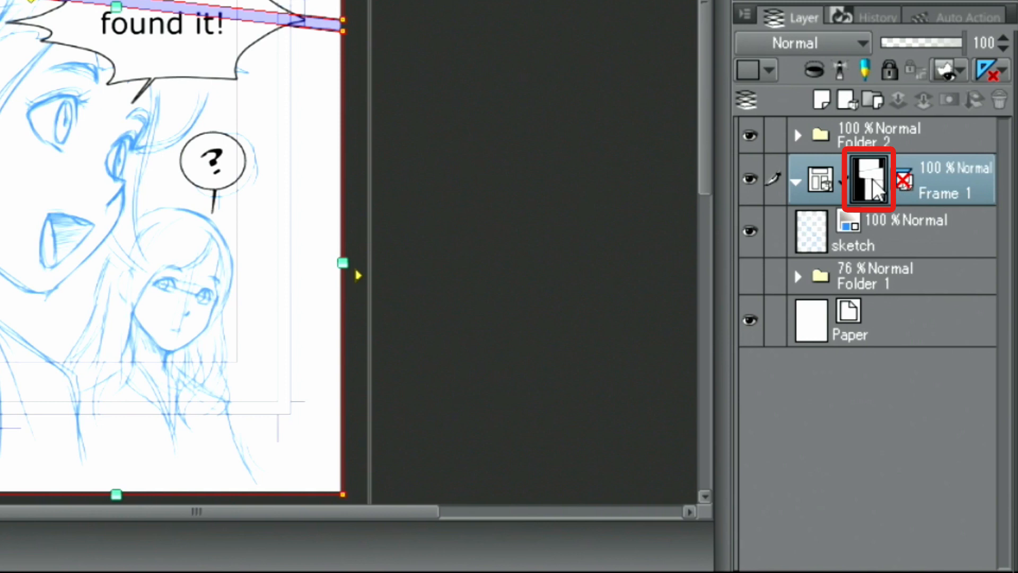
- Disable the mask of the Frame 1 folder and select the sketch layer
{"action": "right_click", "coordinate": [874, 181]}
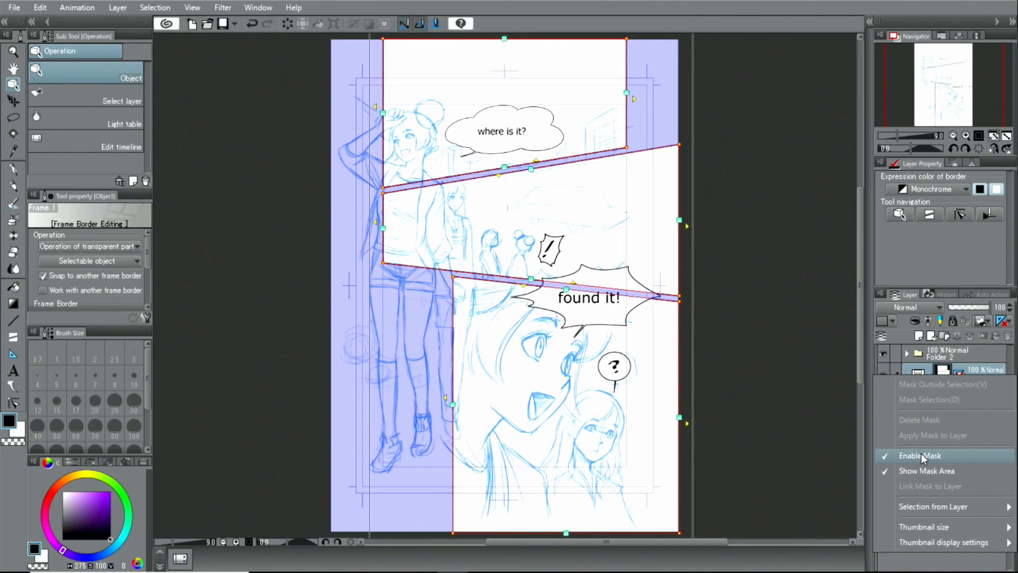
{"action": "left_click", "coordinate": [826, 339]}
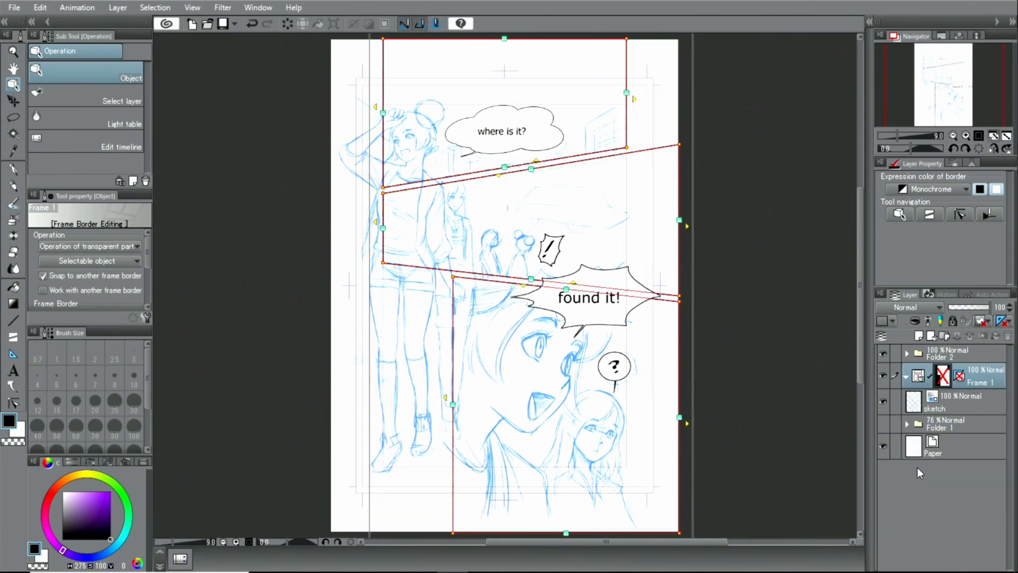
{"action": "left_click", "coordinate": [956, 406]}
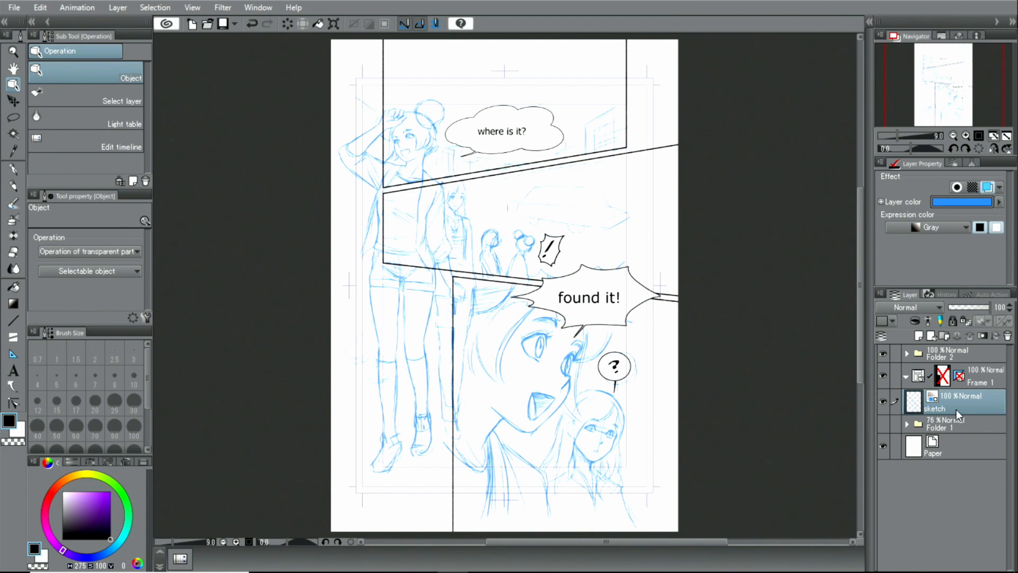